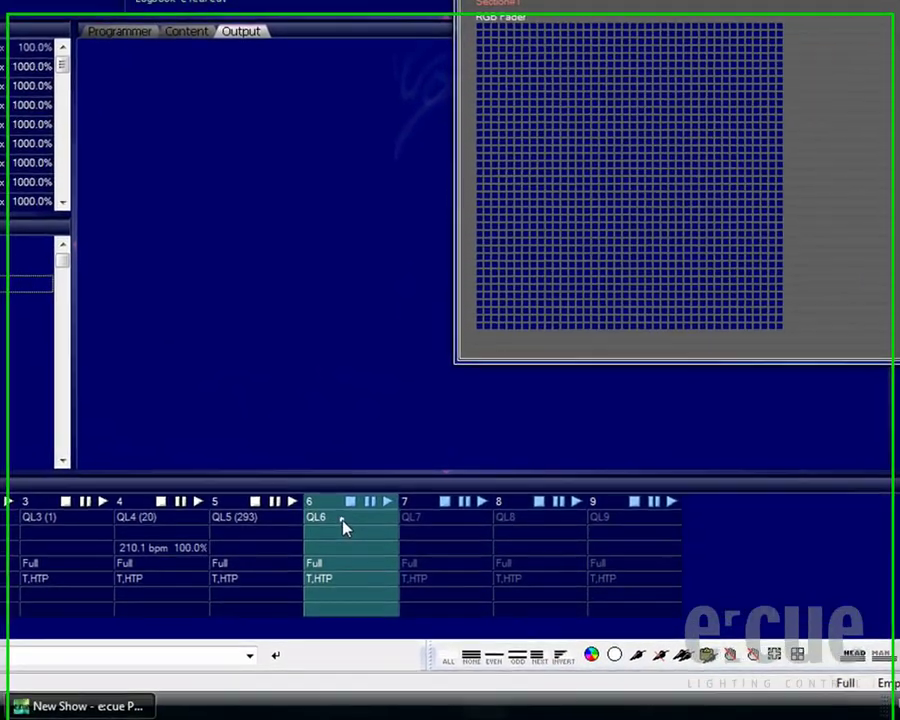
# Open cue list QL6 and launch its Bitmap Wizard
pyautogui.doubleClick(342, 528)
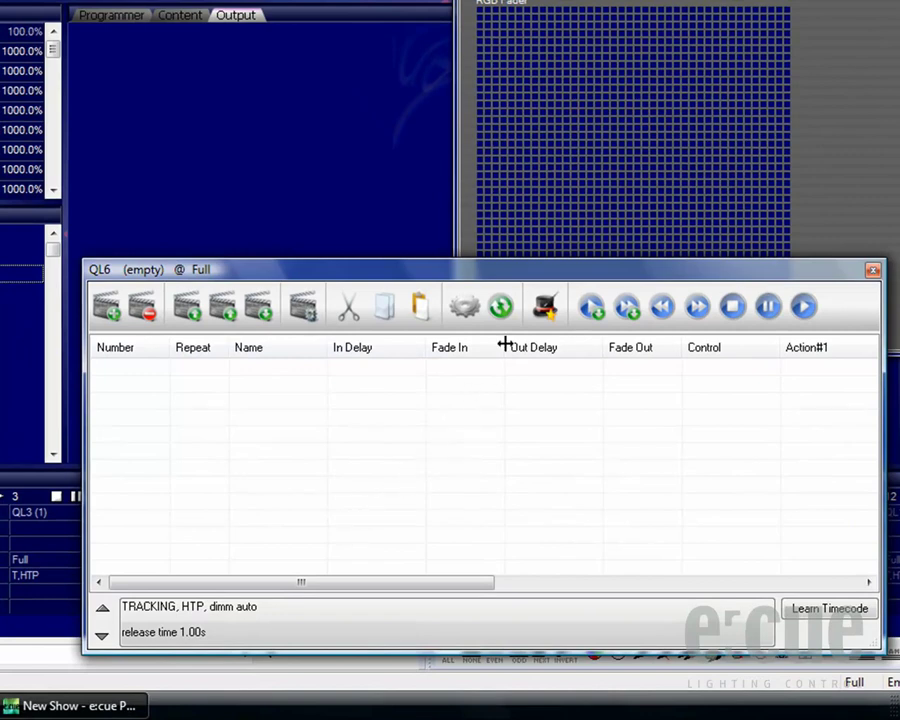
pyautogui.click(548, 309)
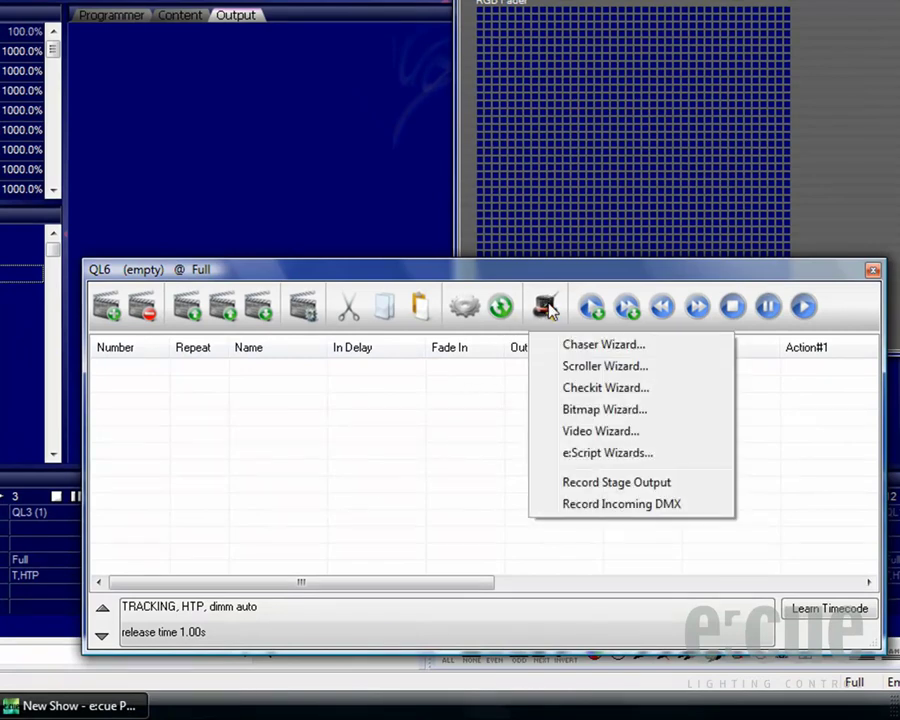
pyautogui.click(588, 412)
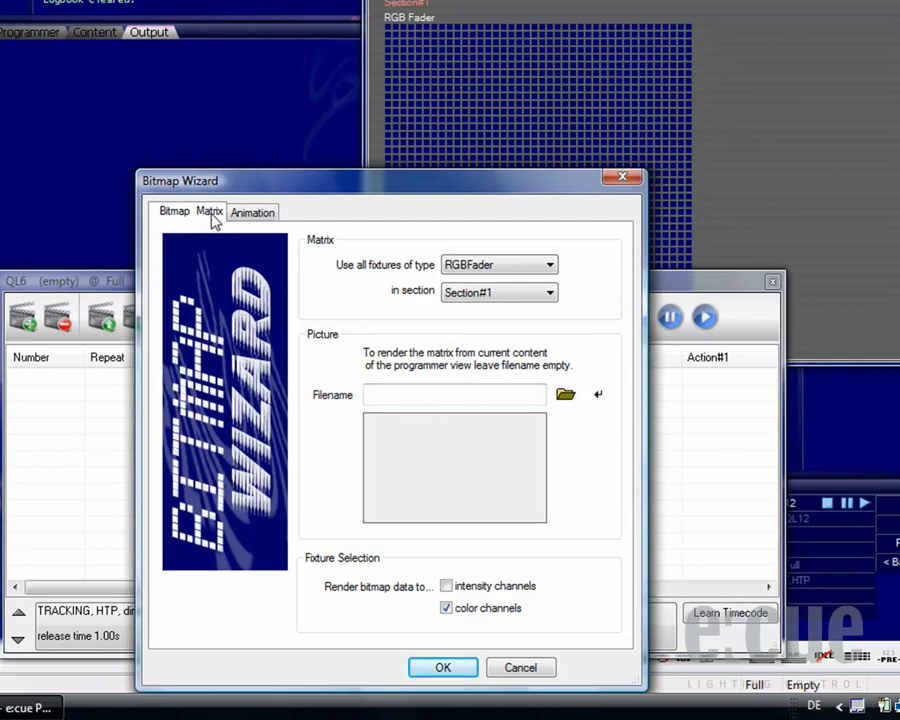
# Keep RGBFader as the matrix fixture type and Section#1 as the section
pyautogui.click(549, 266)
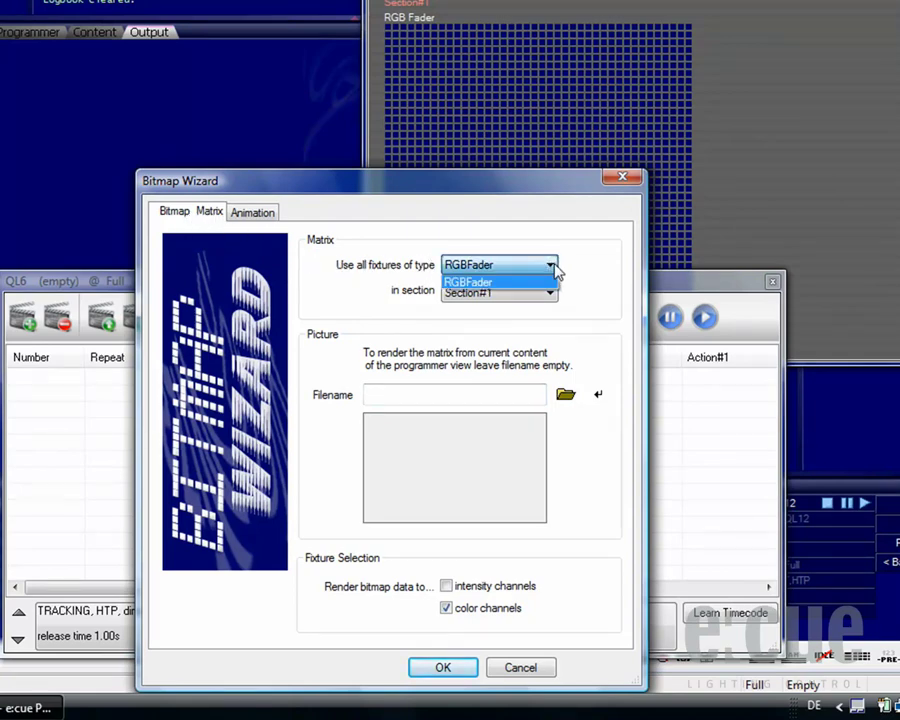
pyautogui.click(553, 270)
pyautogui.click(548, 293)
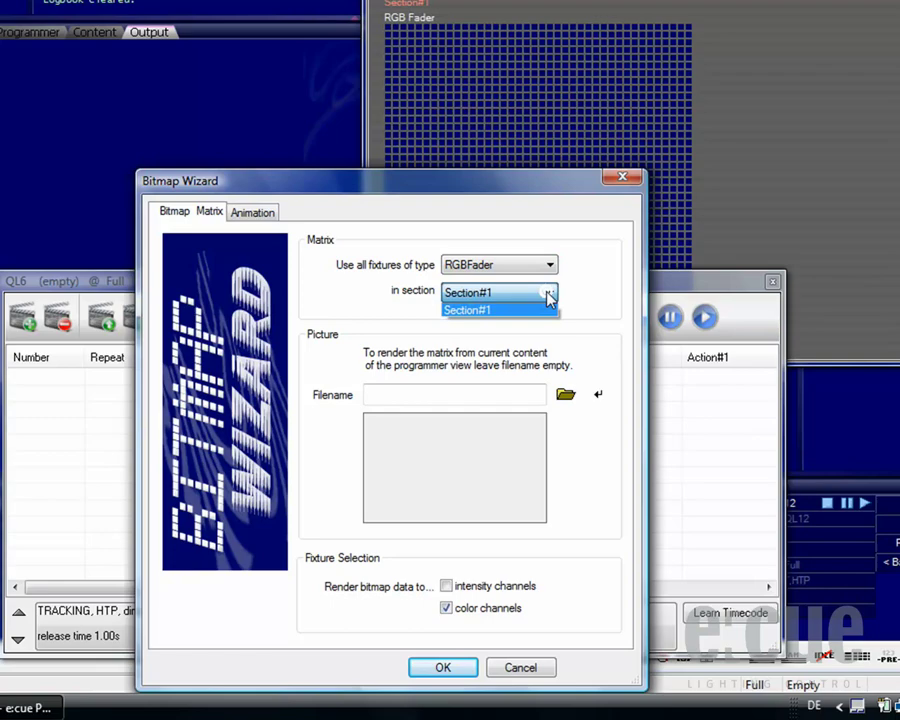
pyautogui.click(549, 294)
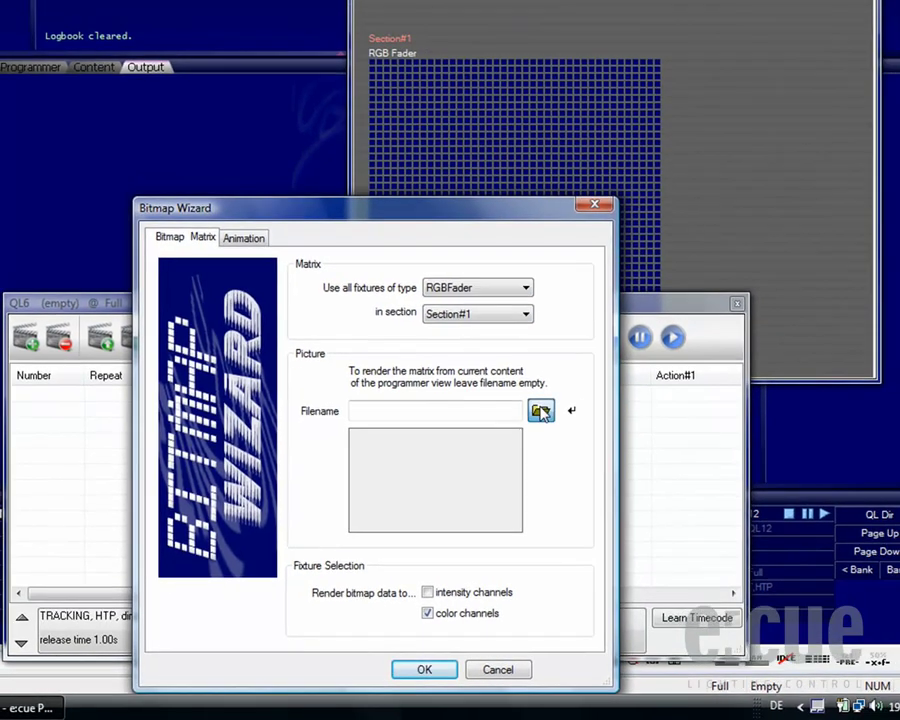
# Load 08_ecue logo_gruen_rgb.jpg from the RGB folder as the wizard picture
pyautogui.click(565, 394)
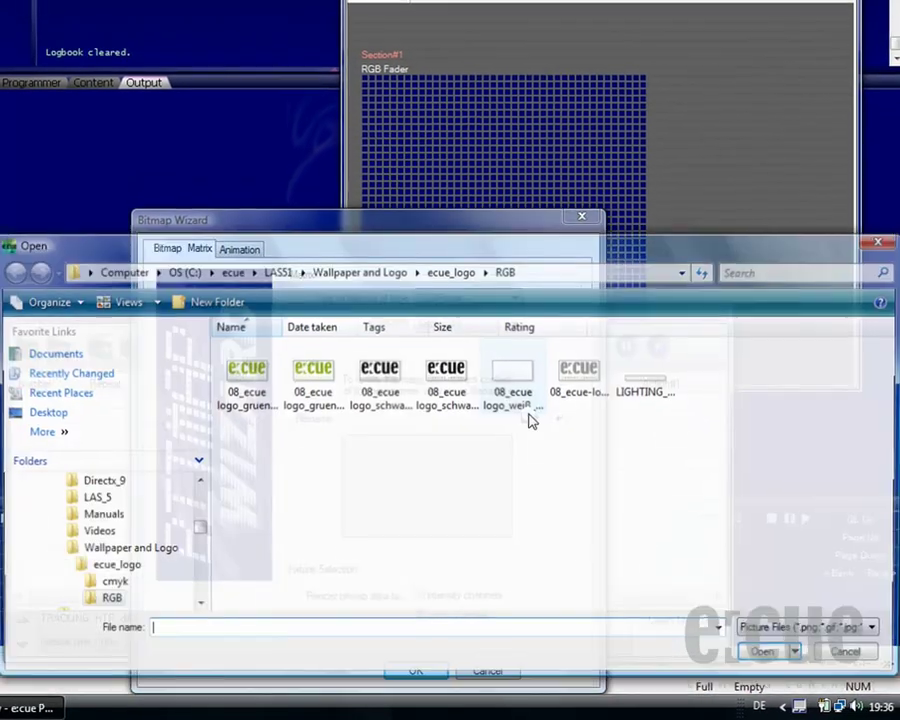
pyautogui.click(255, 380)
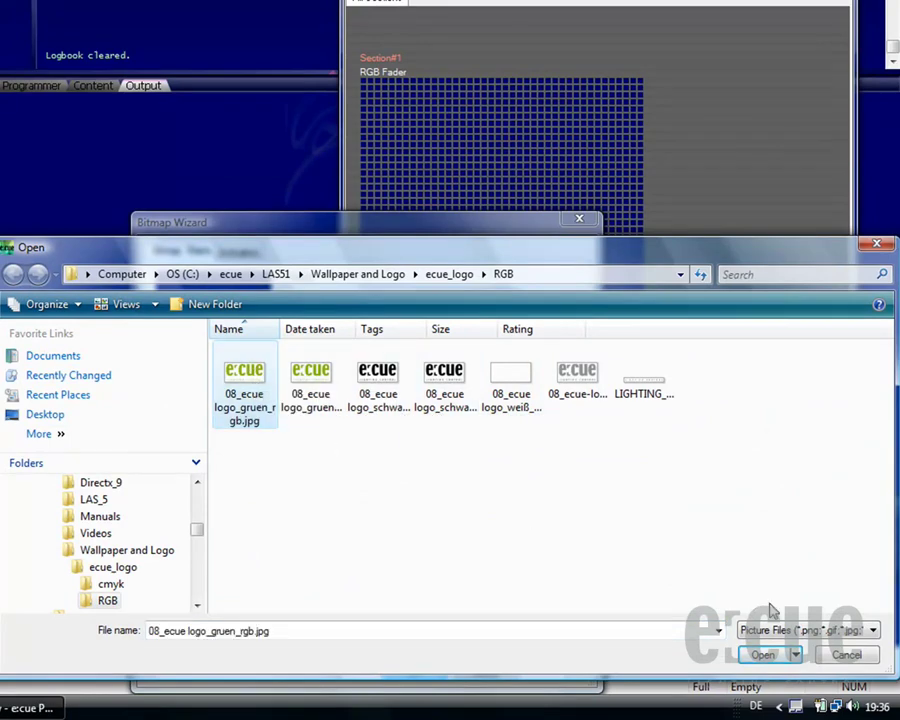
pyautogui.click(792, 634)
pyautogui.click(790, 636)
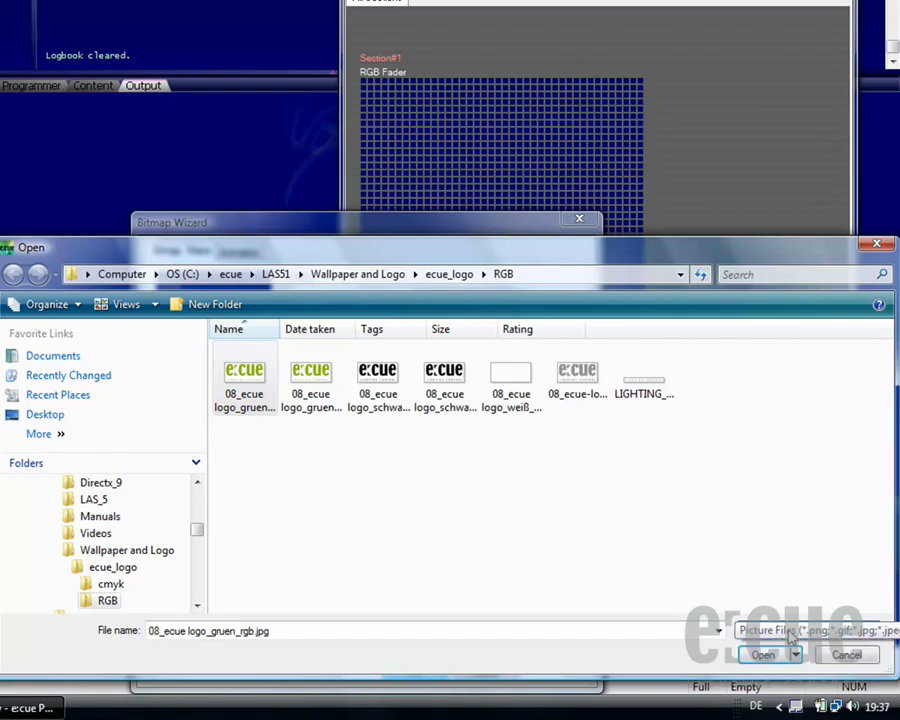
pyautogui.click(768, 658)
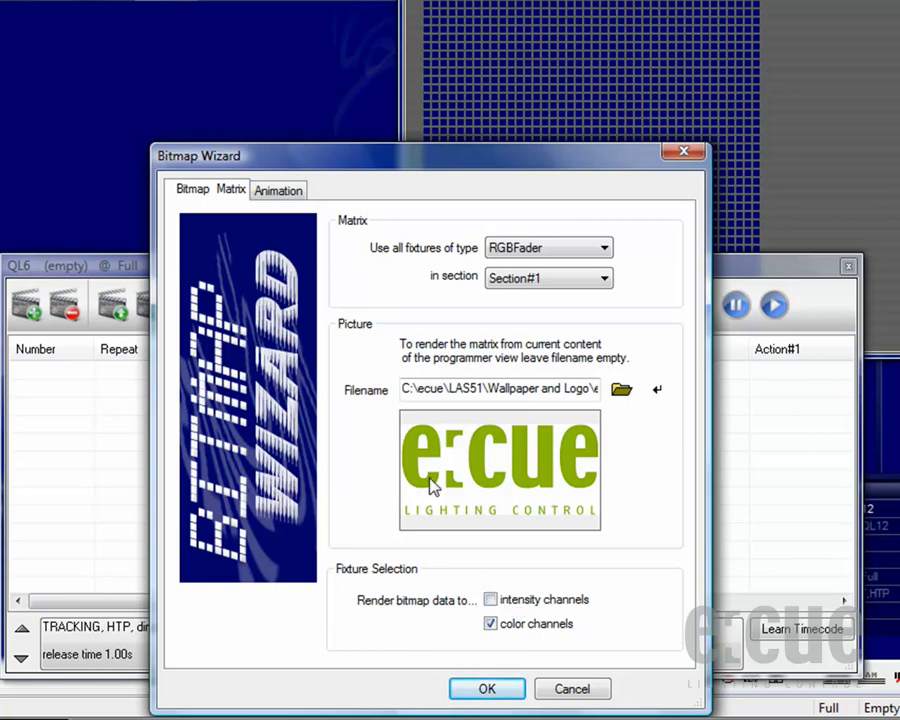
# On the Animation settings, set Rotate End to 360 and Zoom Begin to 20
pyautogui.click(285, 192)
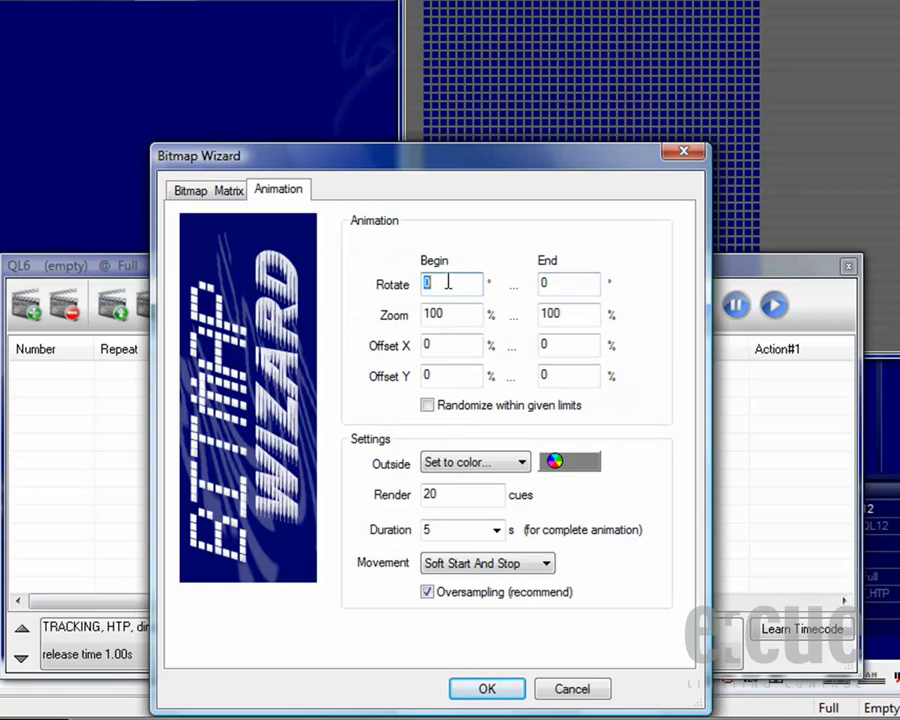
pyautogui.click(552, 283)
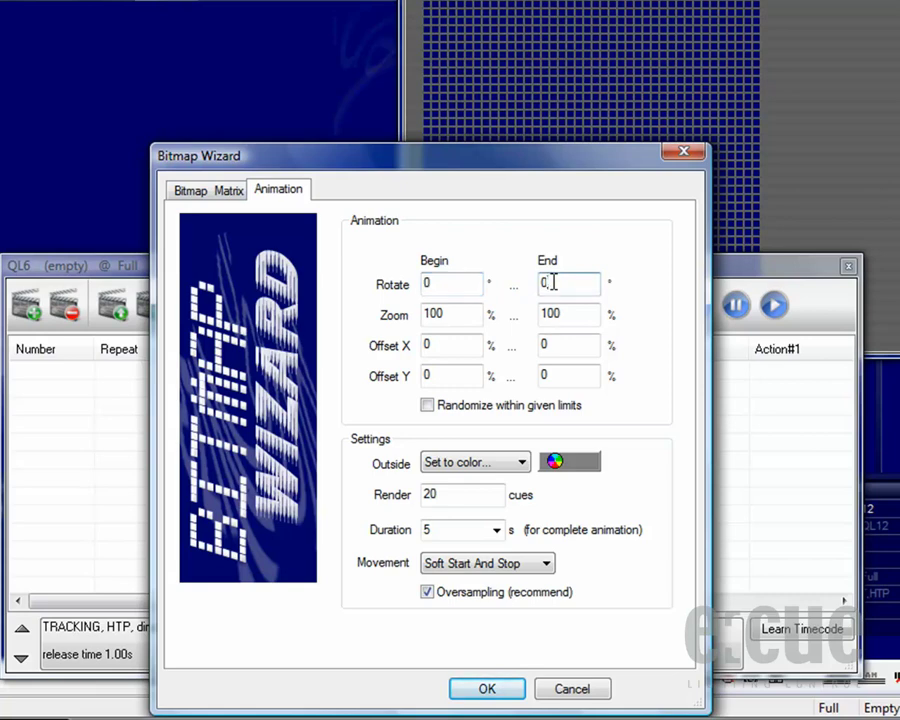
pyautogui.moveTo(555, 284); pyautogui.dragTo(541, 283)
pyautogui.write('36')
pyautogui.moveTo(463, 314); pyautogui.dragTo(420, 316)
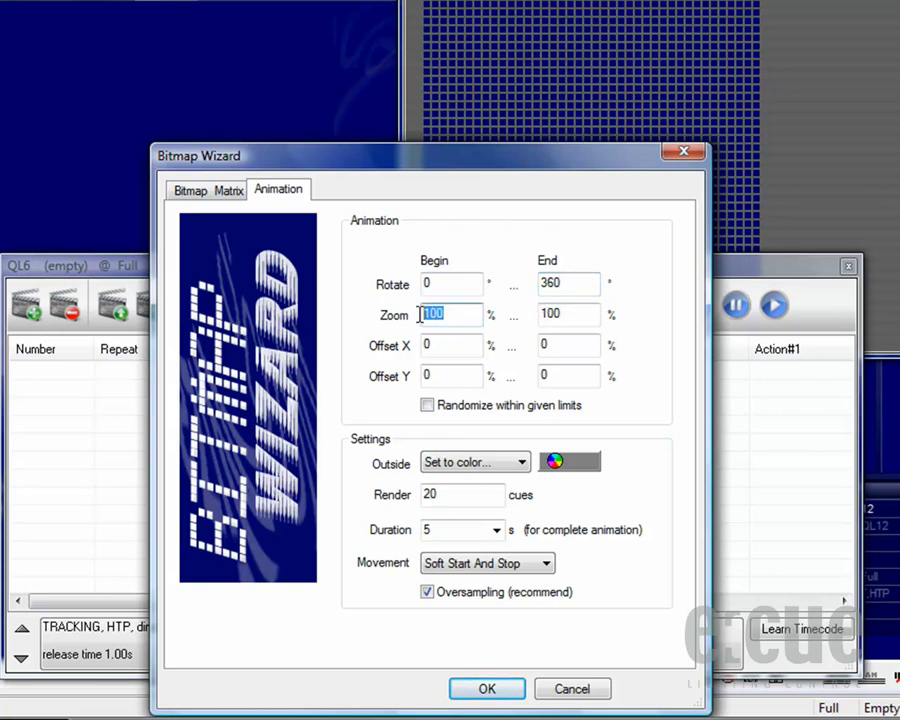
pyautogui.write('20')
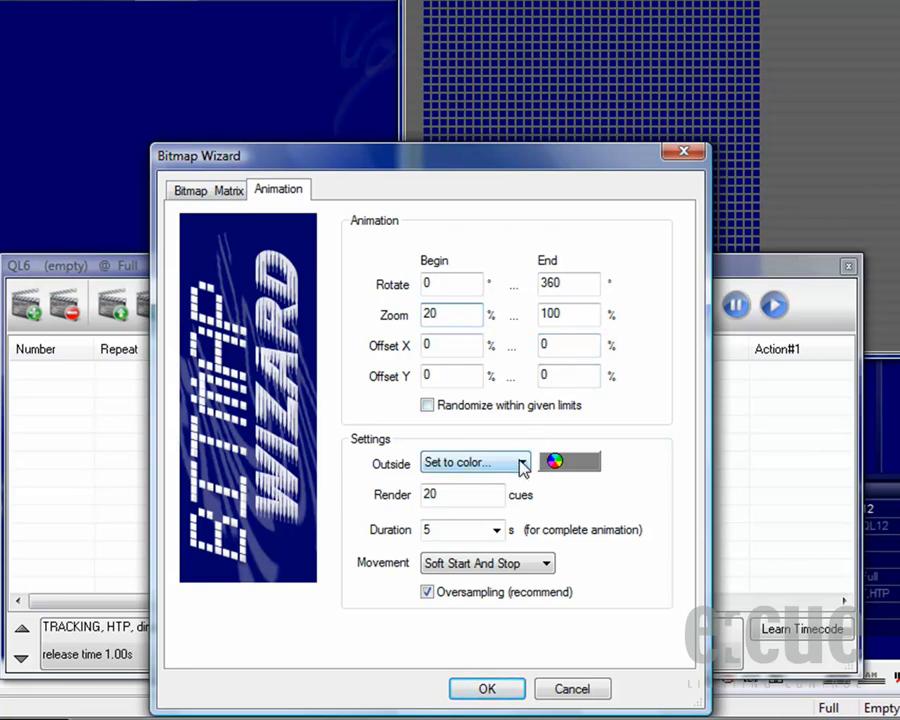
# Set the outside fill colour to white (255/255/255), keeping Outside on Set to color
pyautogui.click(522, 466)
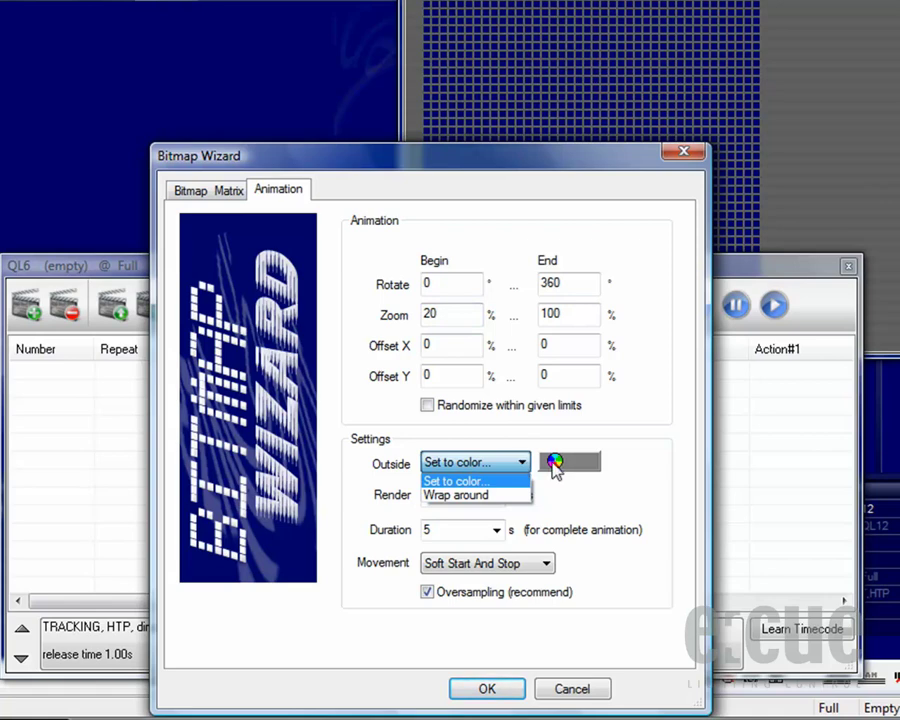
pyautogui.click(556, 462)
pyautogui.click(556, 462)
pyautogui.moveTo(638, 420); pyautogui.dragTo(655, 300)
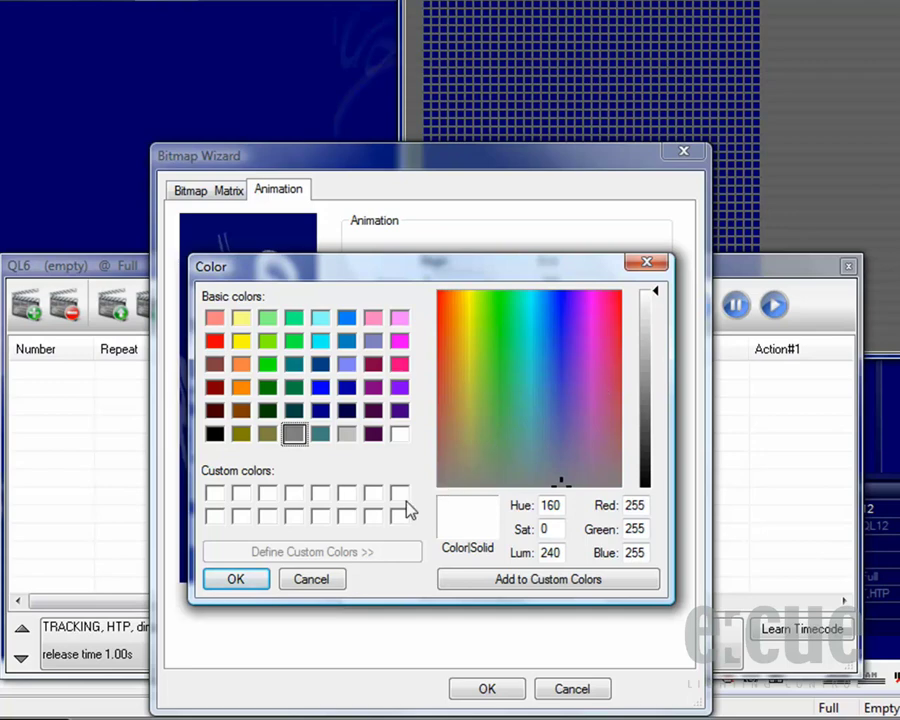
pyautogui.click(236, 580)
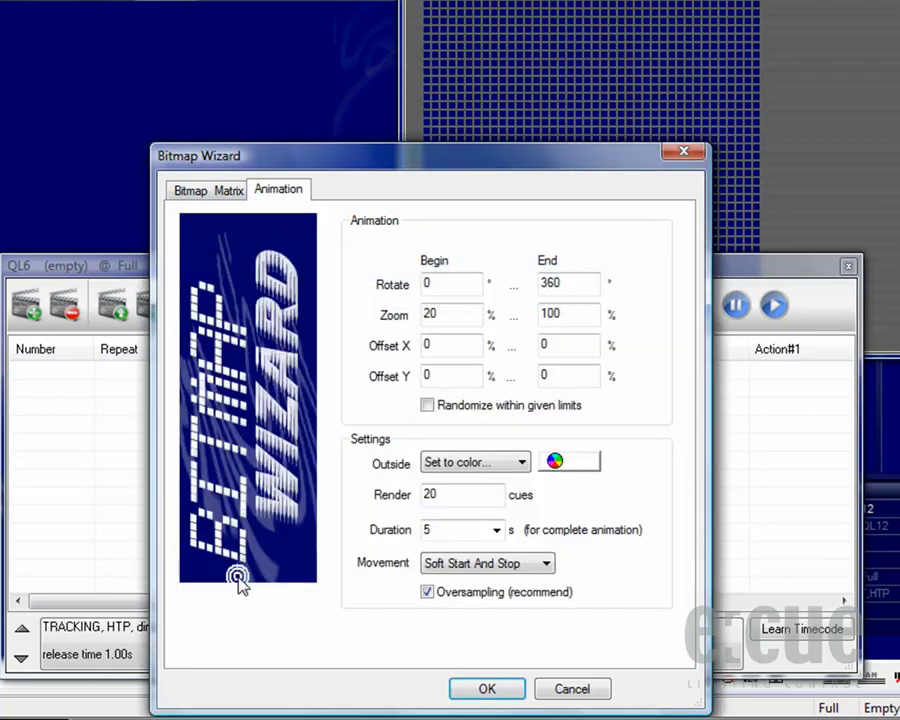
pyautogui.click(521, 464)
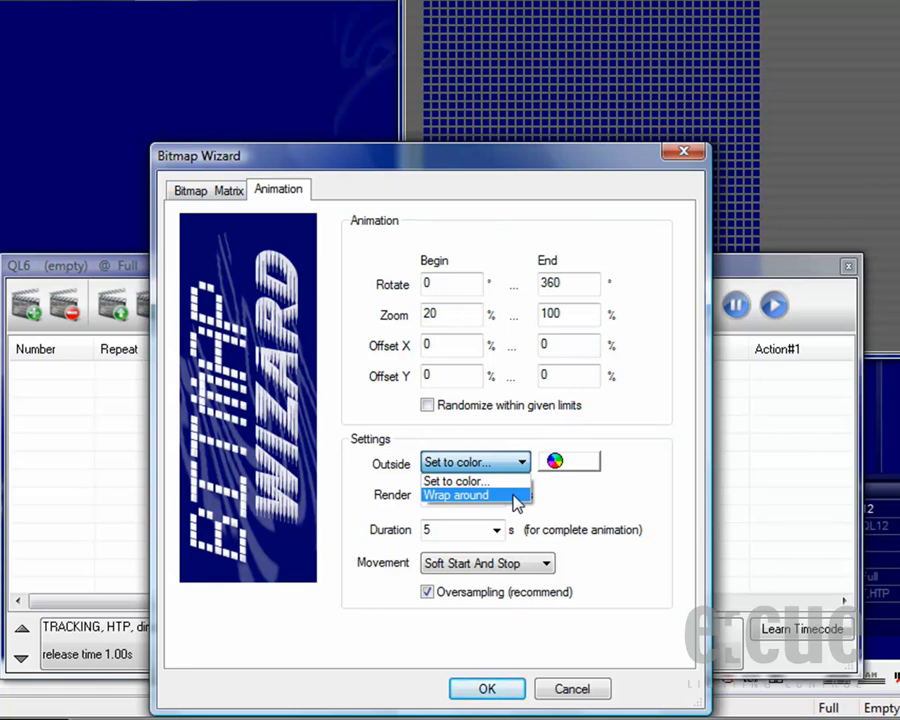
# Render 100 cues over 5 s with Soft Start And Stop, accepting the large-steps warning
pyautogui.click(521, 466)
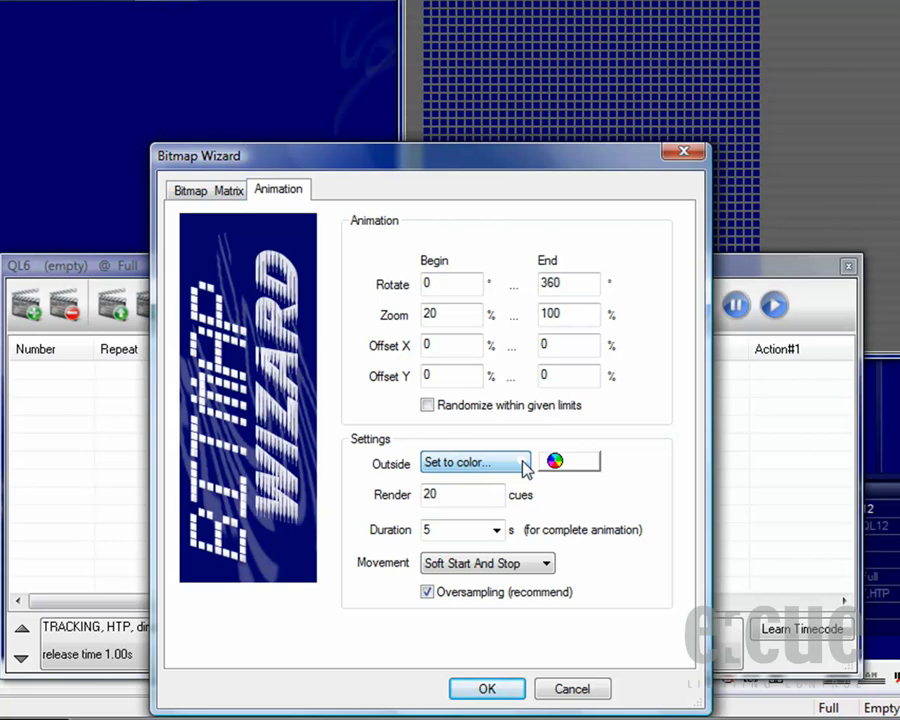
pyautogui.doubleClick(434, 490)
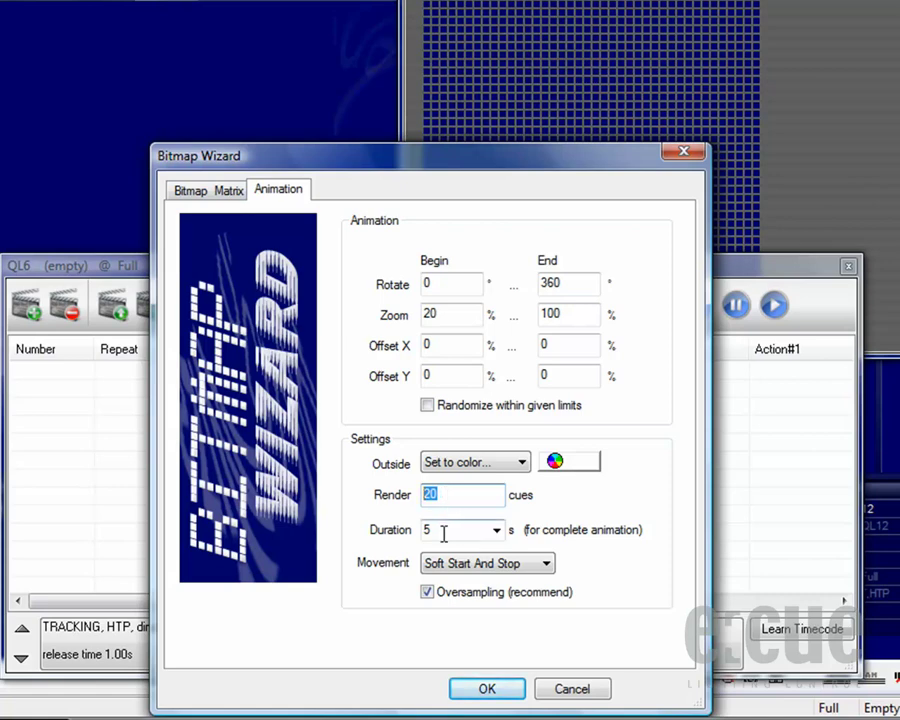
pyautogui.doubleClick(440, 530)
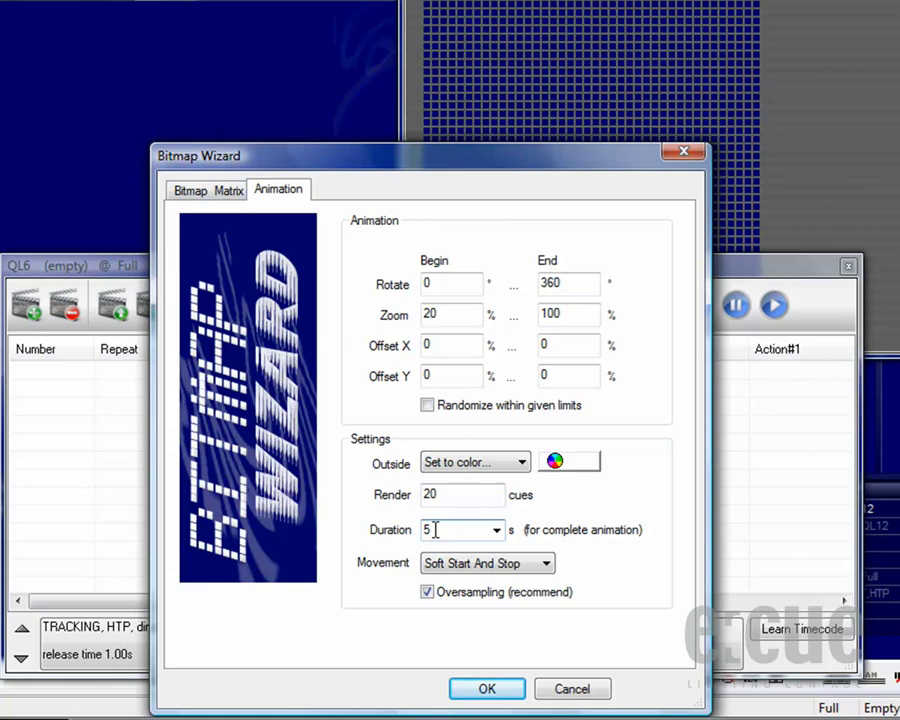
pyautogui.doubleClick(426, 491)
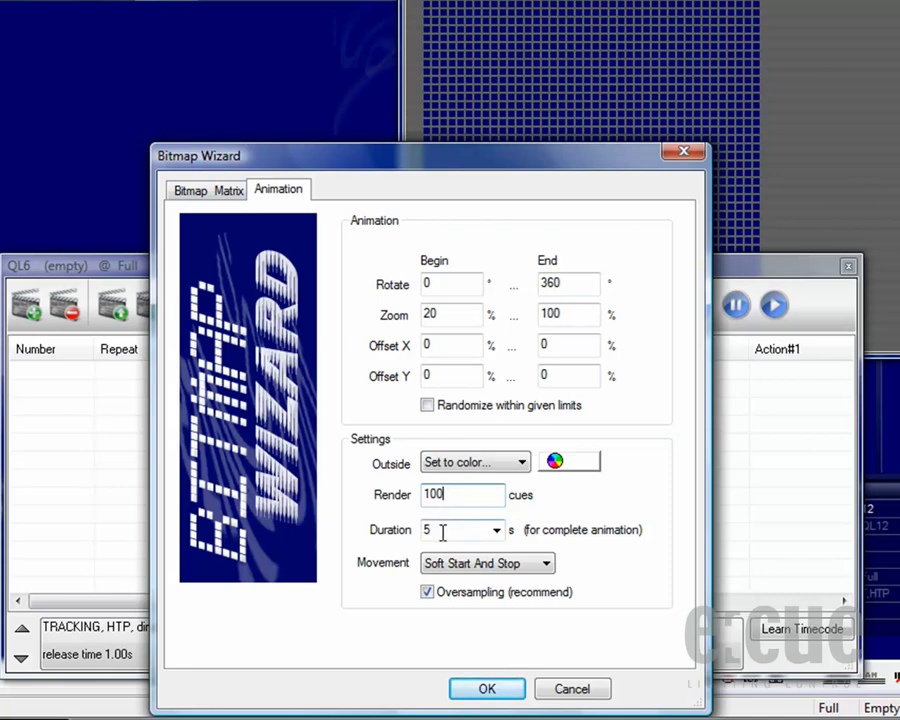
pyautogui.click(547, 566)
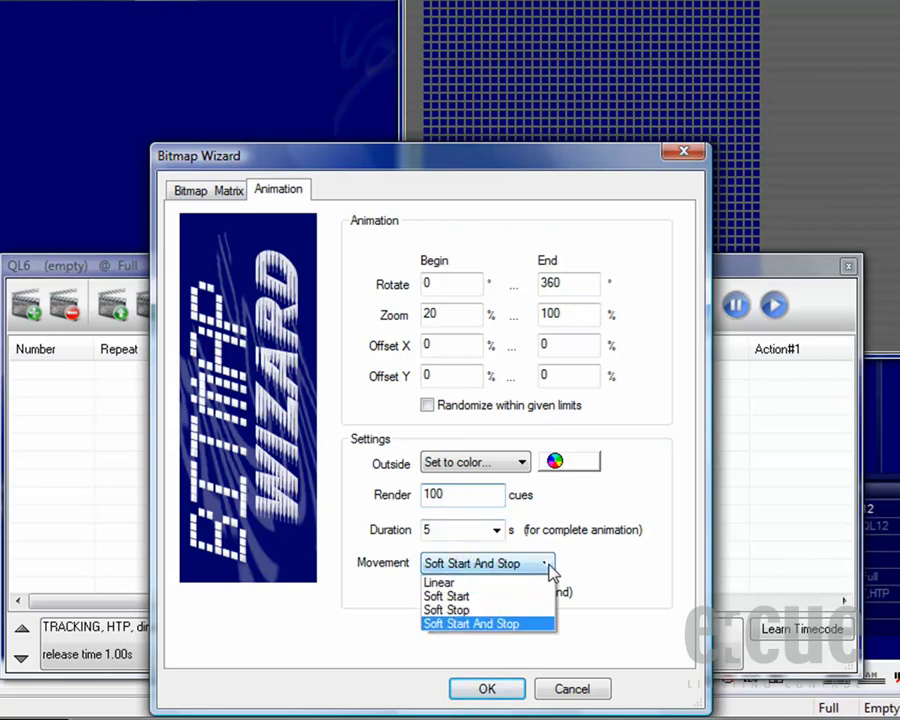
pyautogui.click(502, 624)
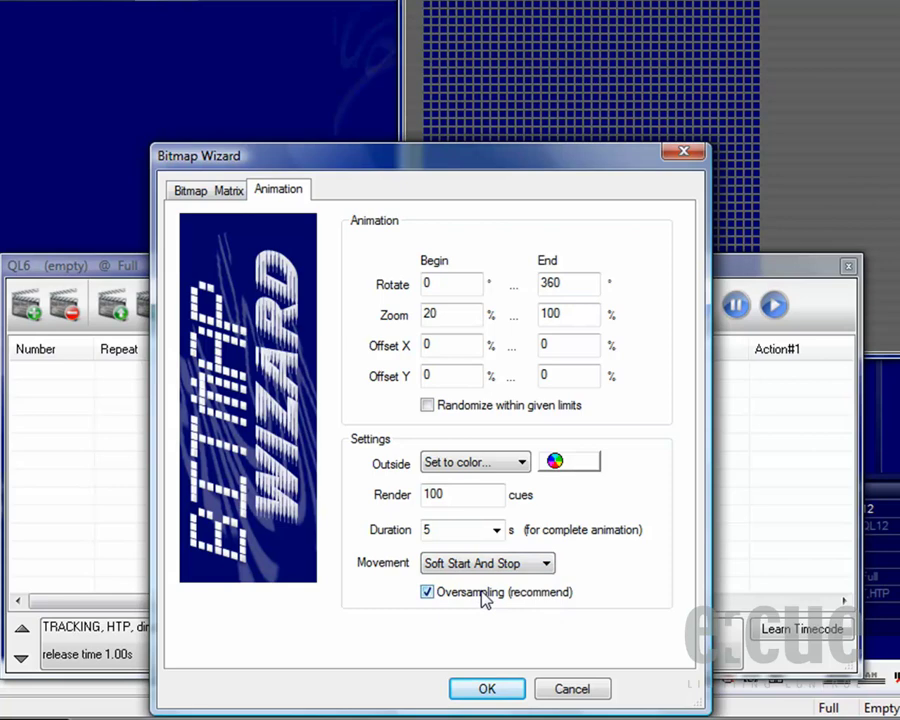
pyautogui.click(487, 690)
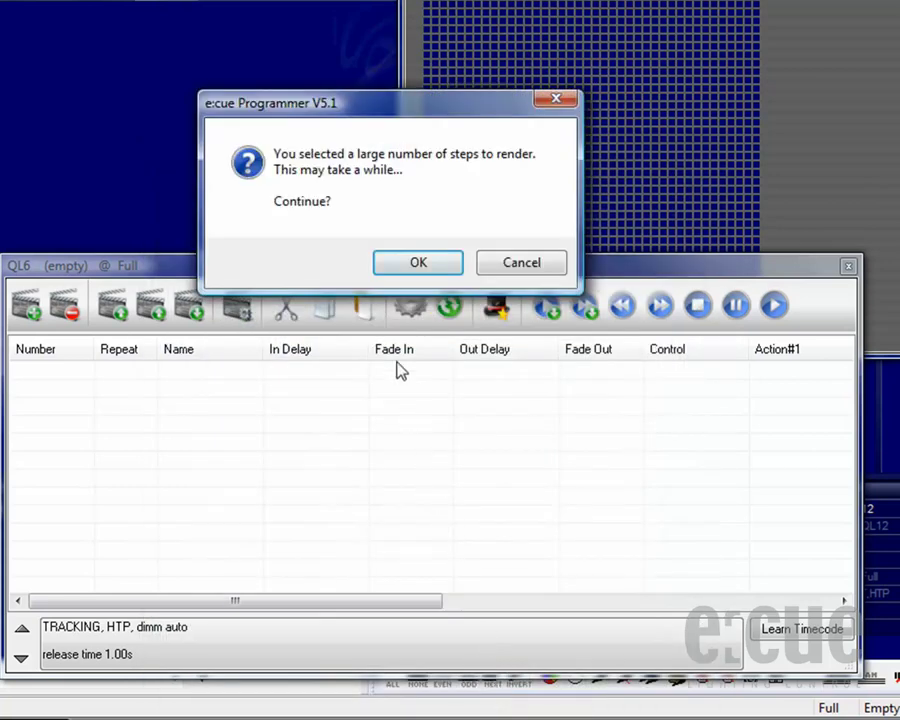
pyautogui.click(420, 265)
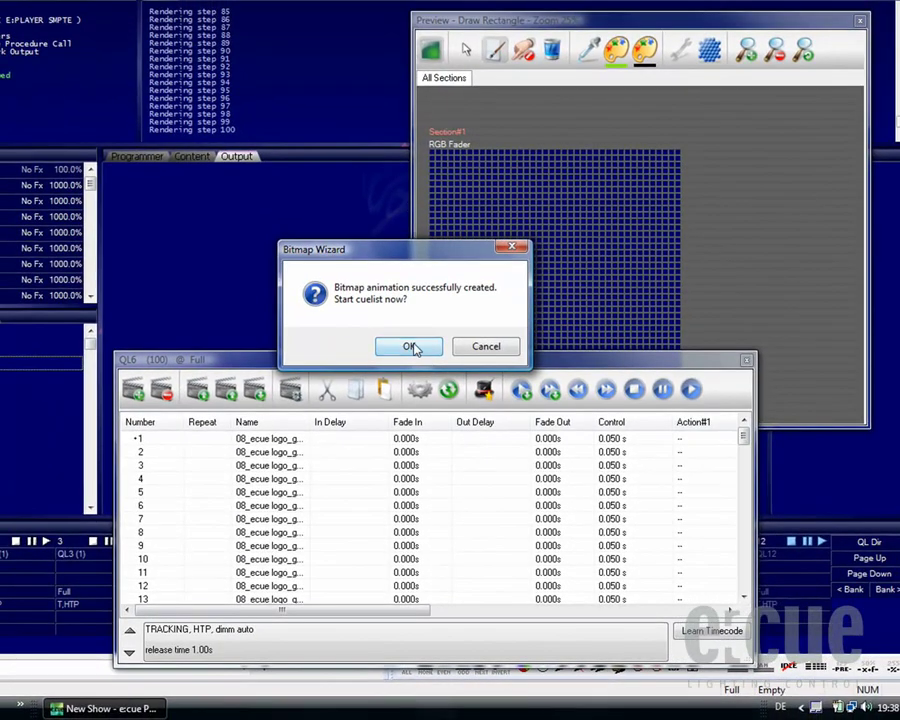
# Start QL6 playing the new animation and reposition the cue list window
pyautogui.click(410, 346)
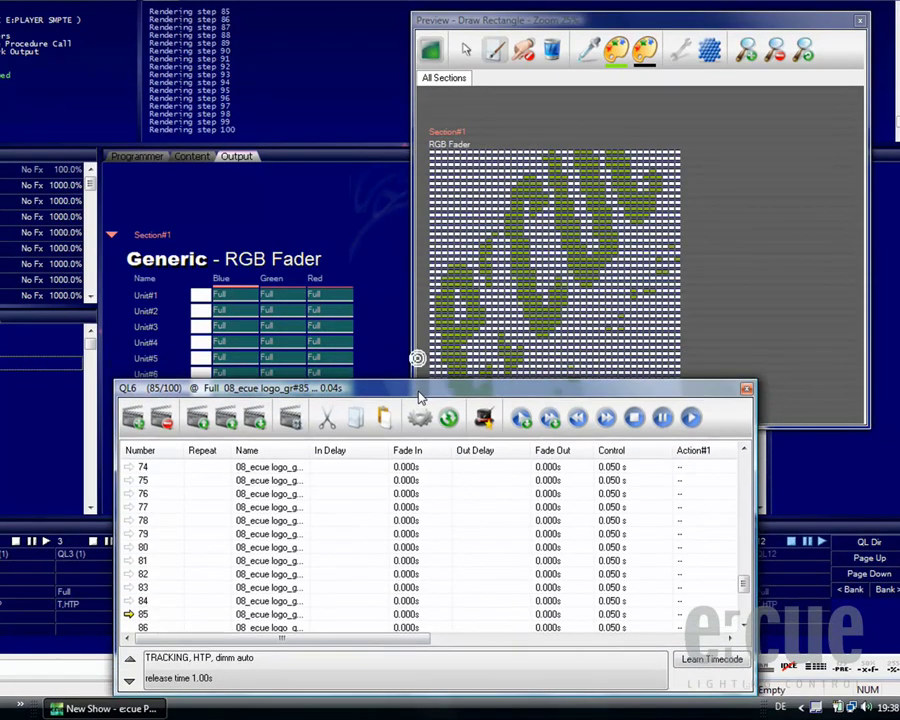
pyautogui.moveTo(420, 365); pyautogui.dragTo(420, 430)
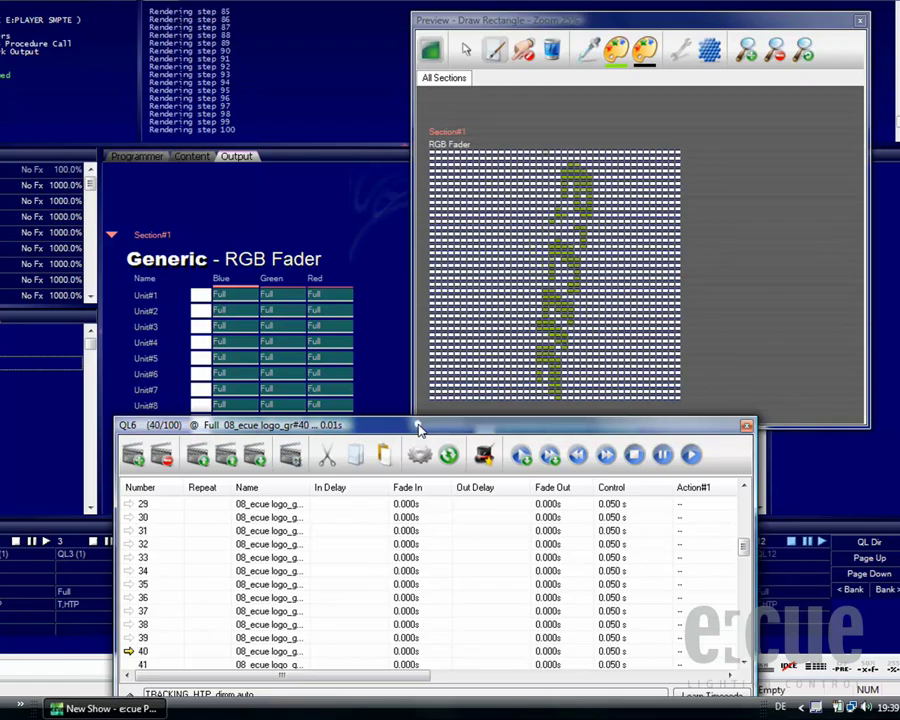
pyautogui.moveTo(416, 424); pyautogui.dragTo(418, 391)
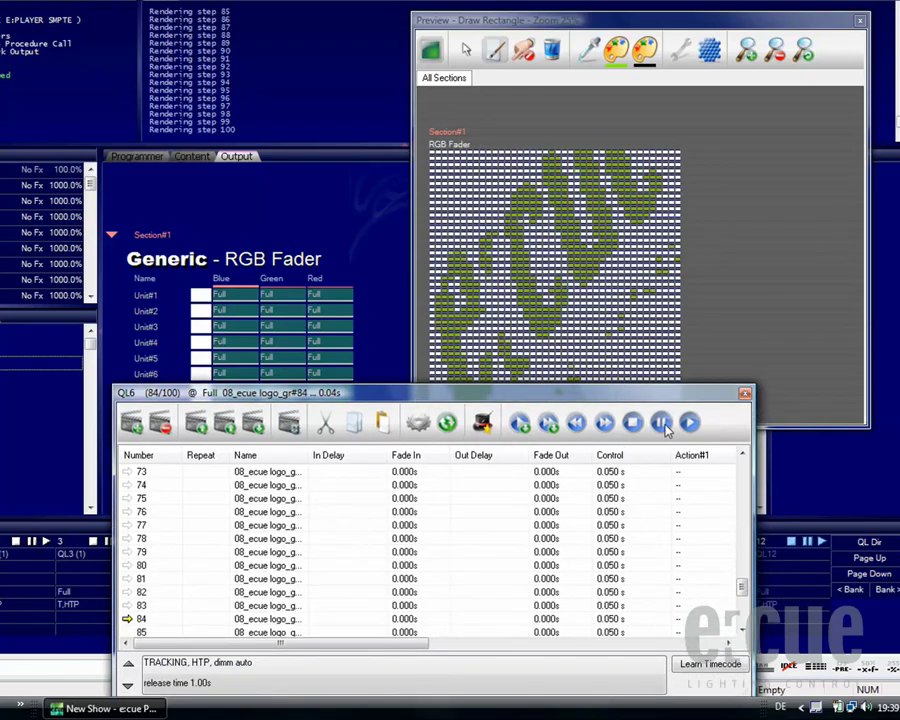
# Pause playback and give cue 100 a 2-second wait
pyautogui.click(660, 422)
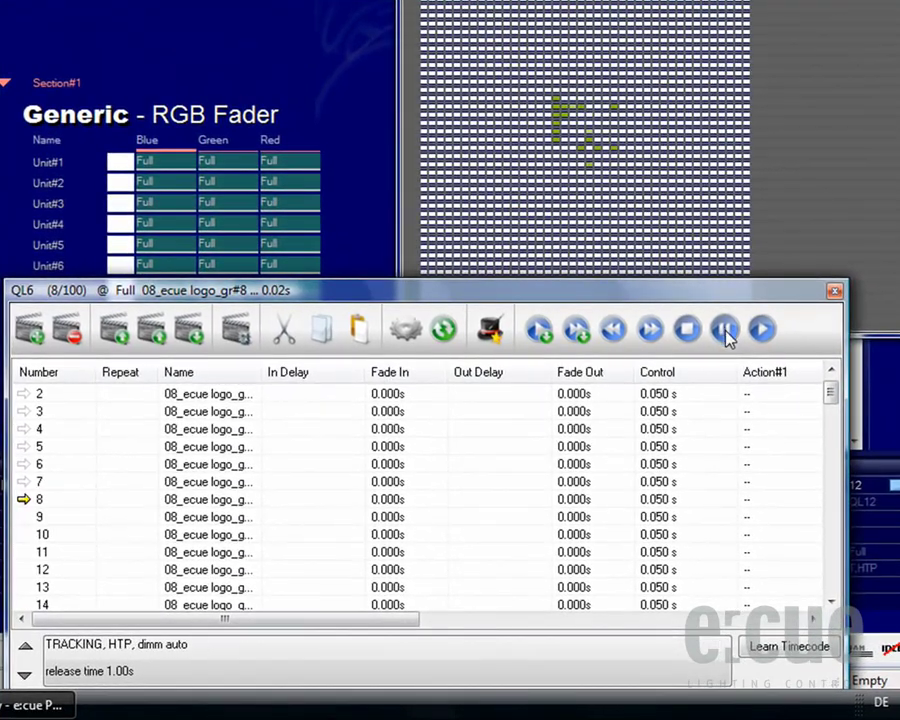
pyautogui.moveTo(834, 400); pyautogui.dragTo(836, 598)
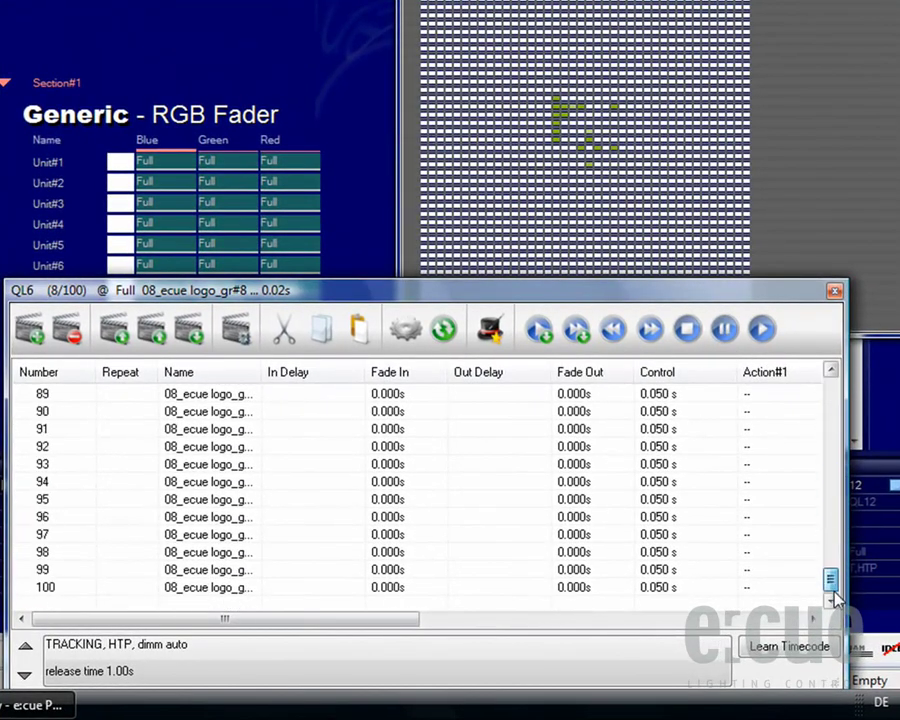
pyautogui.click(230, 589)
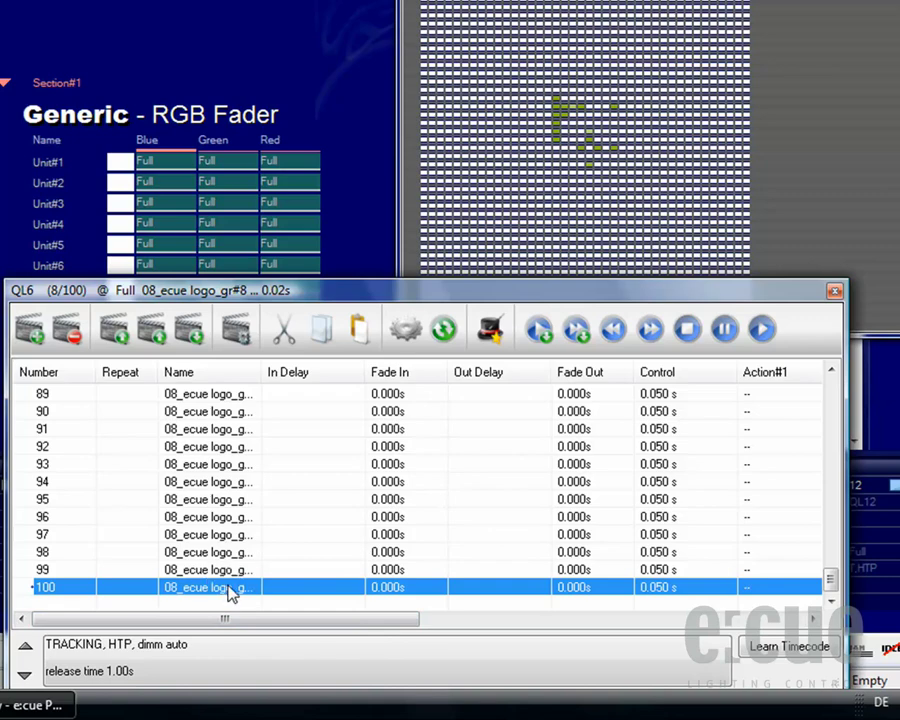
pyautogui.doubleClick(230, 589)
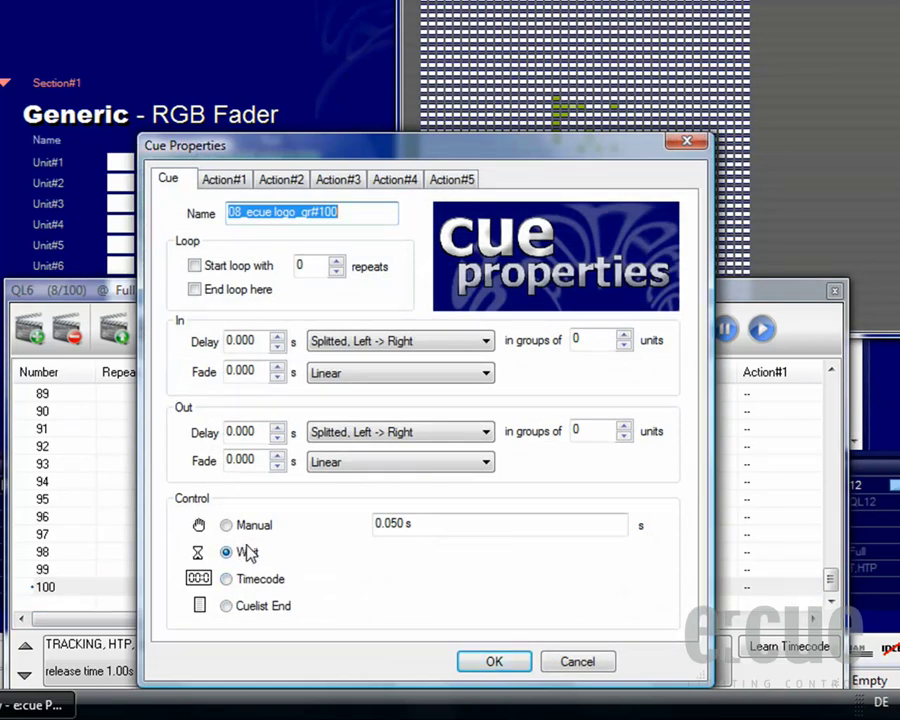
pyautogui.click(430, 520)
pyautogui.moveTo(430, 520); pyautogui.dragTo(369, 532)
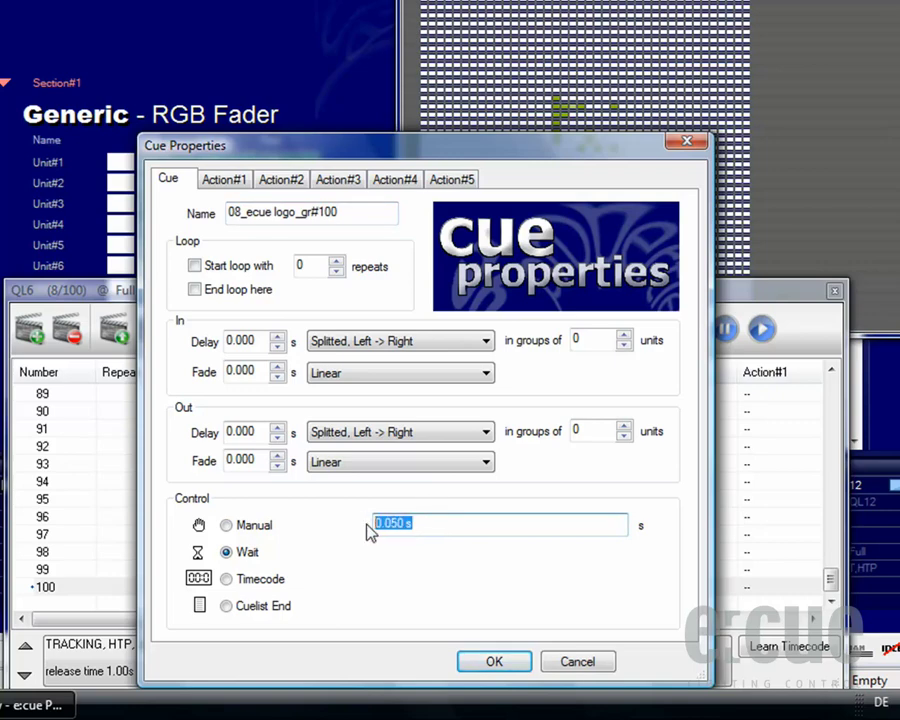
pyautogui.write('2')
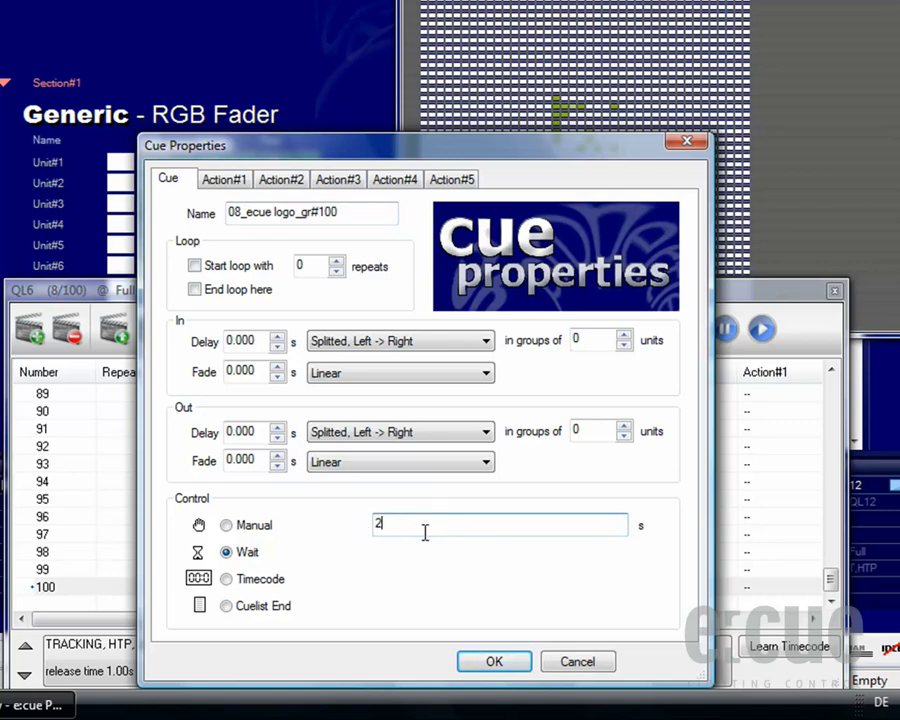
pyautogui.click(490, 664)
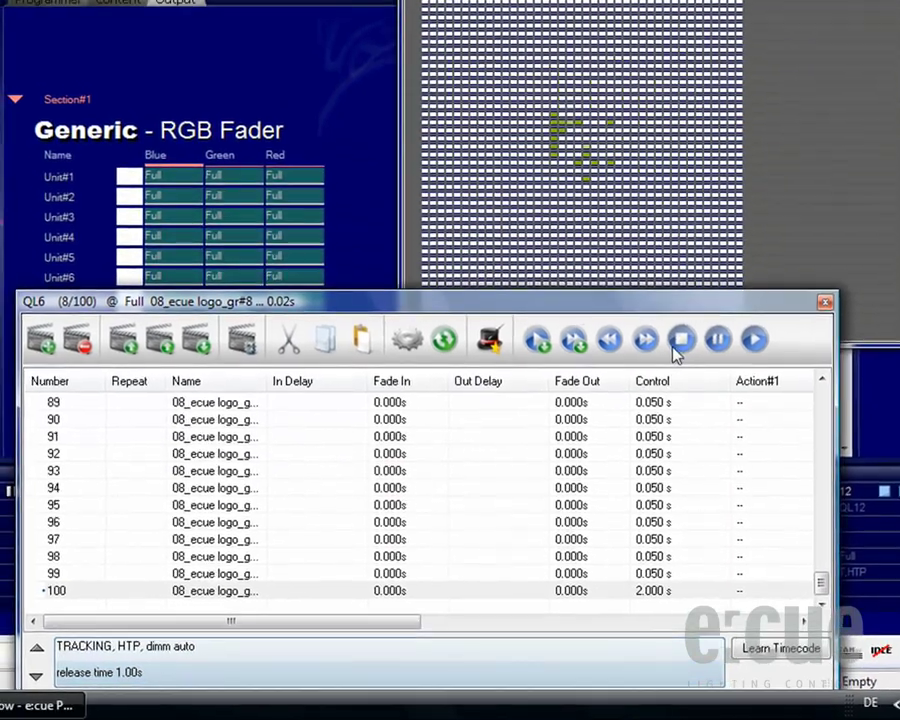
# Play QL6 to verify the 2 s hold at cue 100, then stop it
pyautogui.click(761, 329)
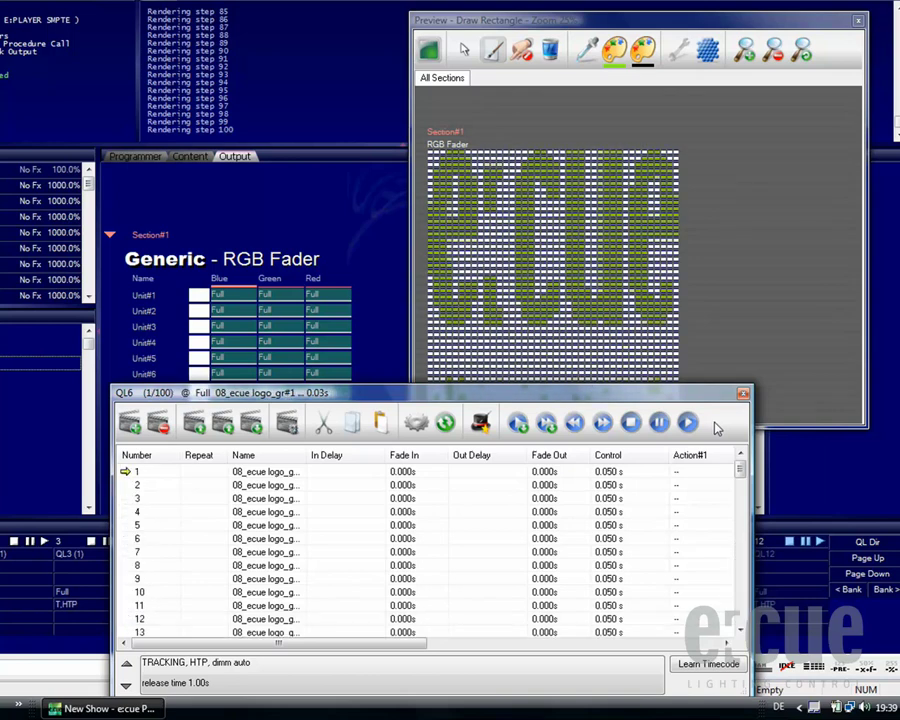
pyautogui.click(630, 422)
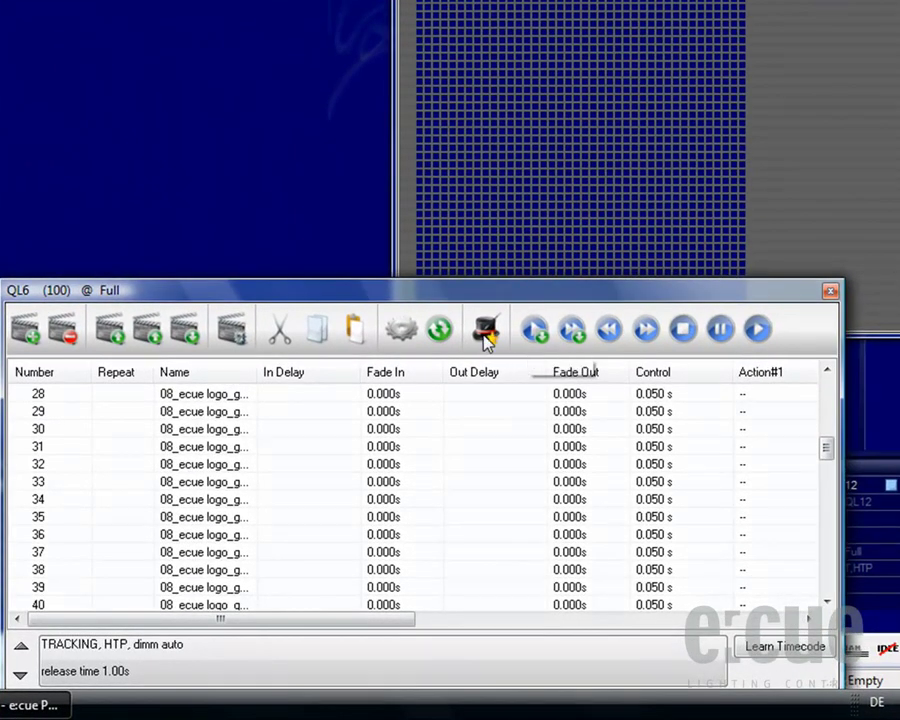
# Launch a new Bitmap Wizard and load the e:cue logo image
pyautogui.click(486, 333)
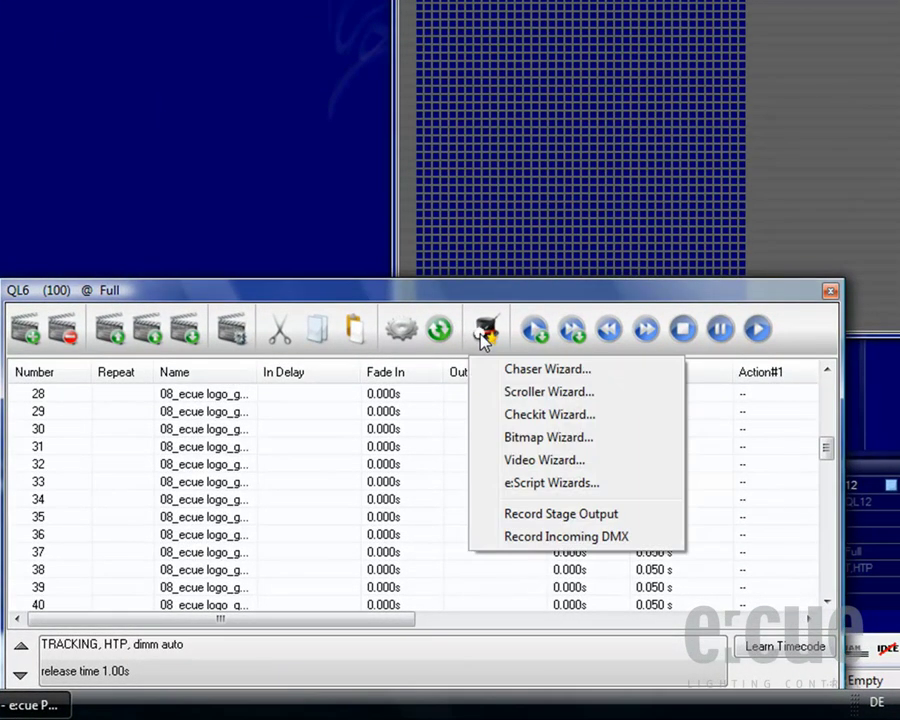
pyautogui.click(536, 437)
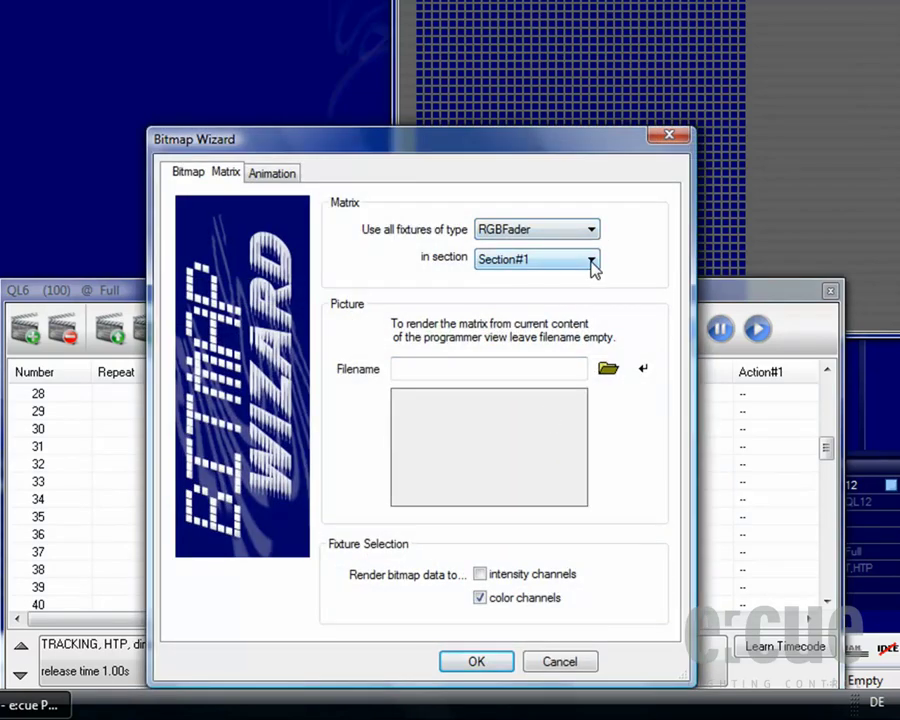
pyautogui.click(608, 369)
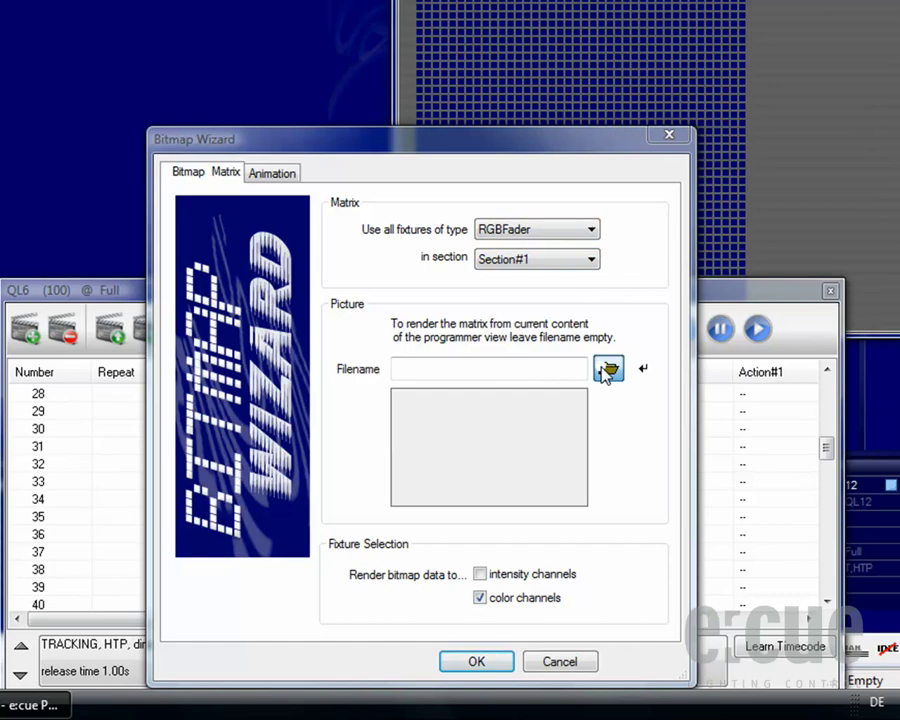
pyautogui.doubleClick(310, 340)
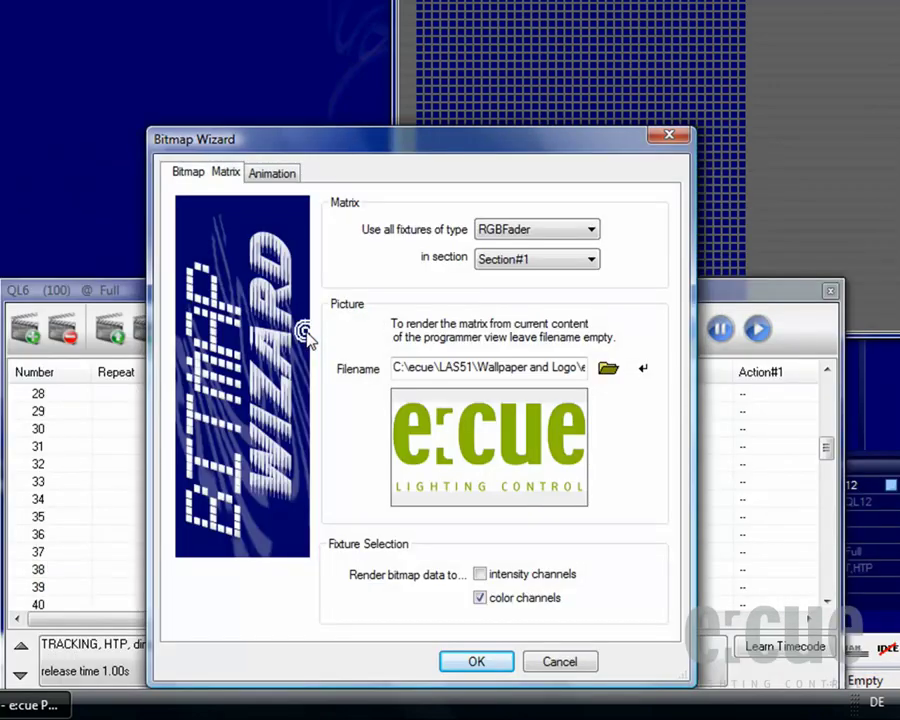
# Set End Zoom to 20 and the outside colour to white, then select the render cue count
pyautogui.click(271, 175)
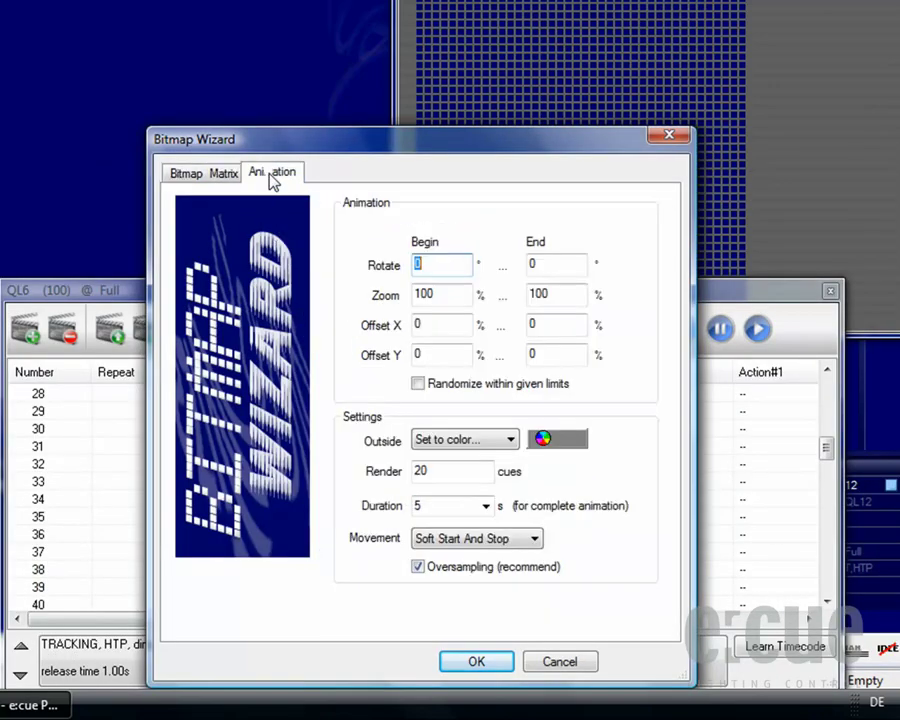
pyautogui.doubleClick(532, 294)
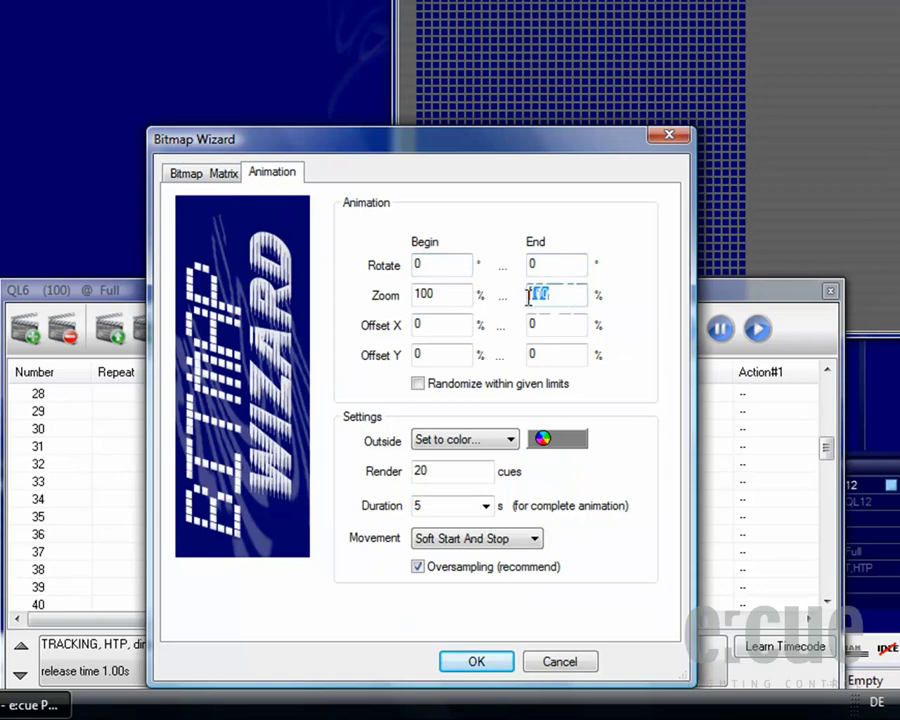
pyautogui.write('20')
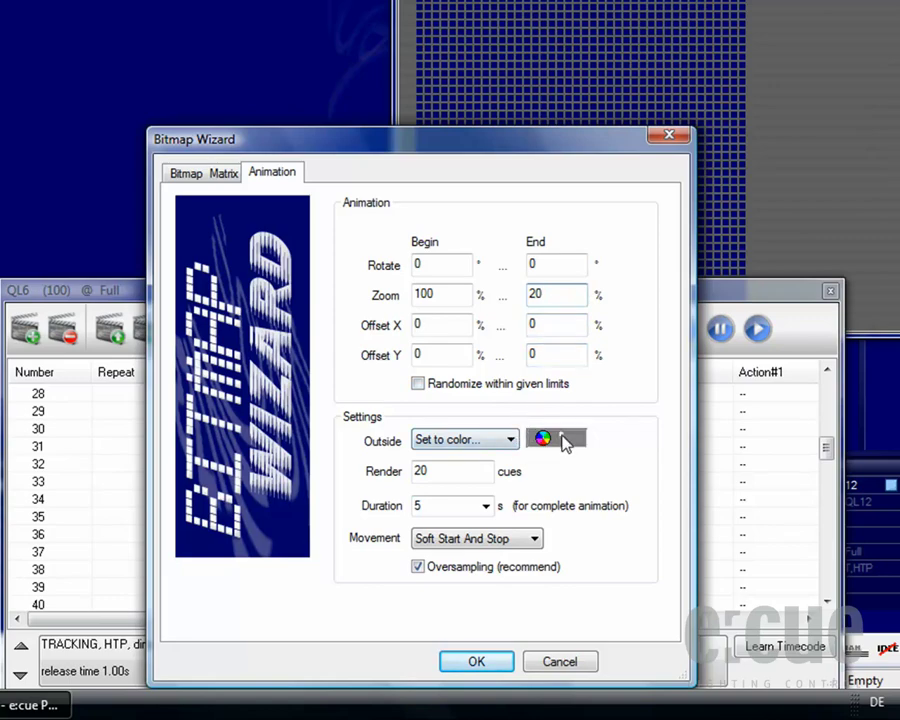
pyautogui.click(568, 441)
pyautogui.moveTo(639, 366); pyautogui.dragTo(641, 280)
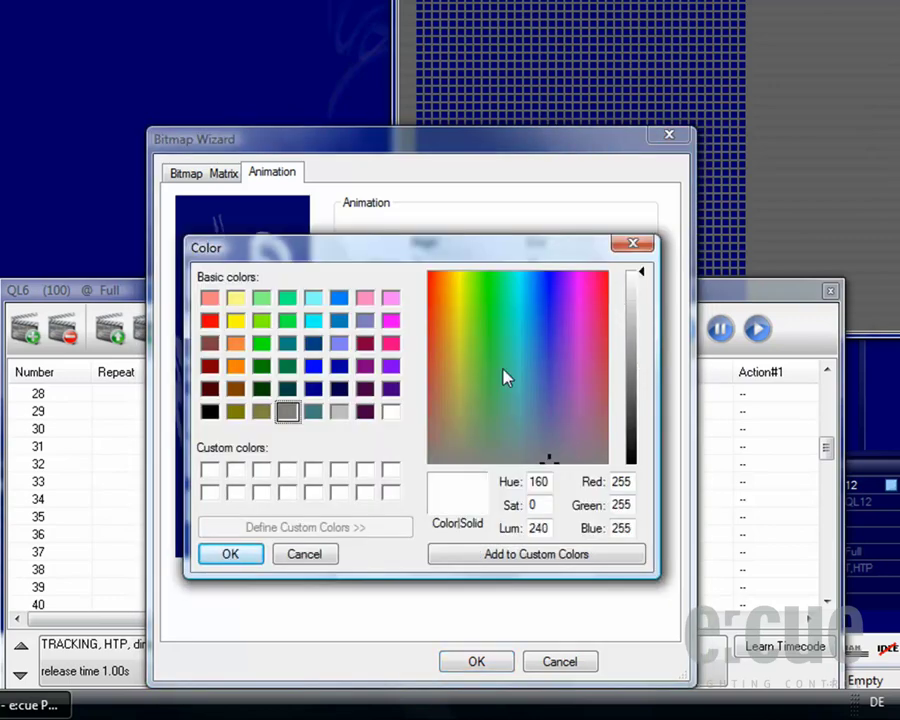
pyautogui.click(230, 553)
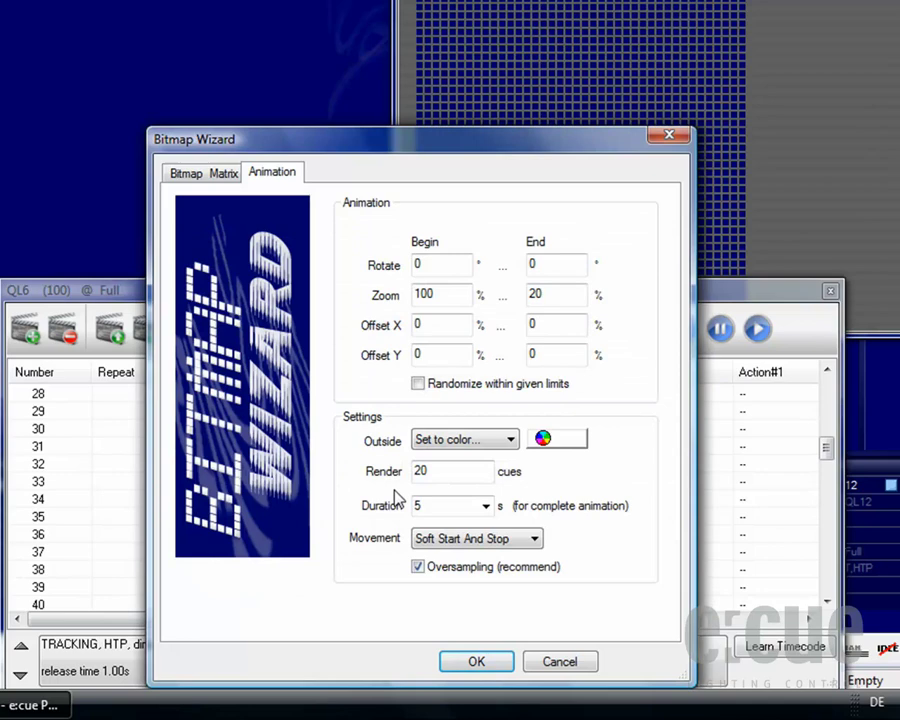
pyautogui.moveTo(438, 470); pyautogui.dragTo(408, 467)
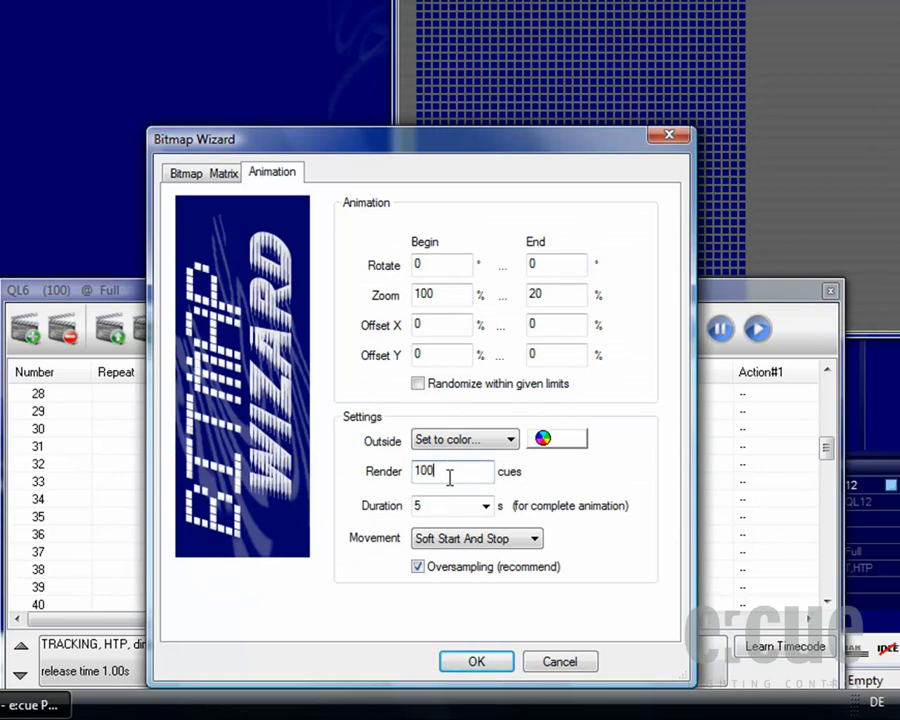
# Render 100 more cues, confirm the large render, and start QL6 with all 200 cues
pyautogui.write('100')
pyautogui.click(474, 661)
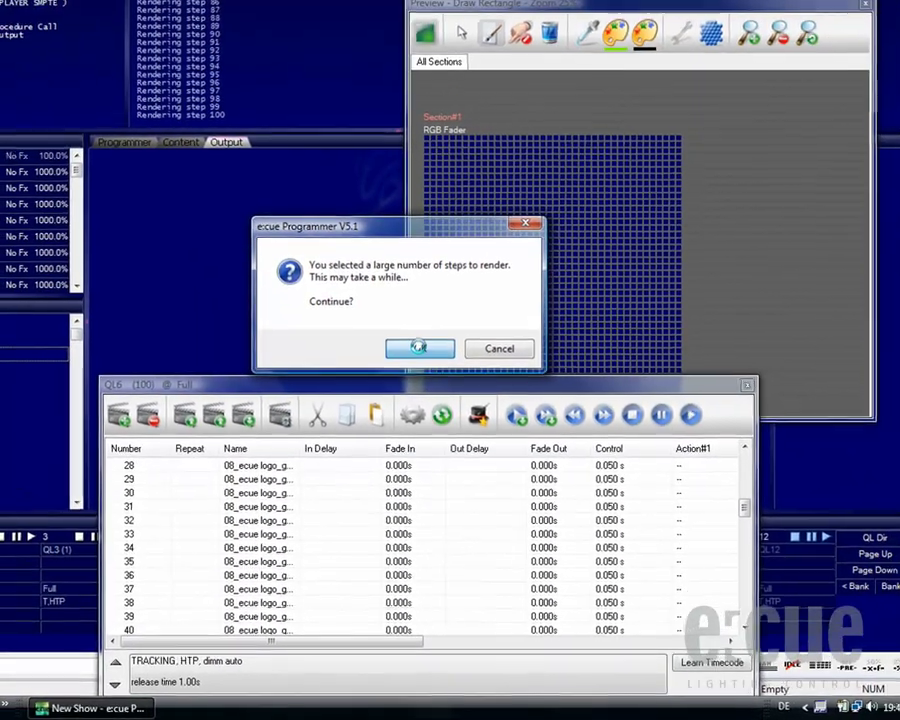
pyautogui.click(413, 264)
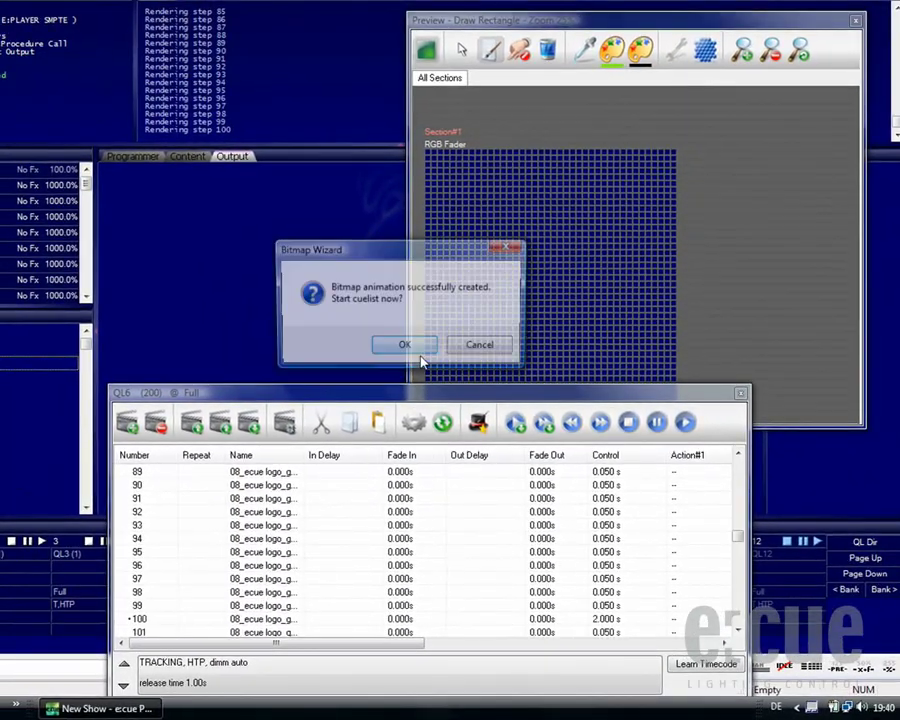
pyautogui.click(414, 345)
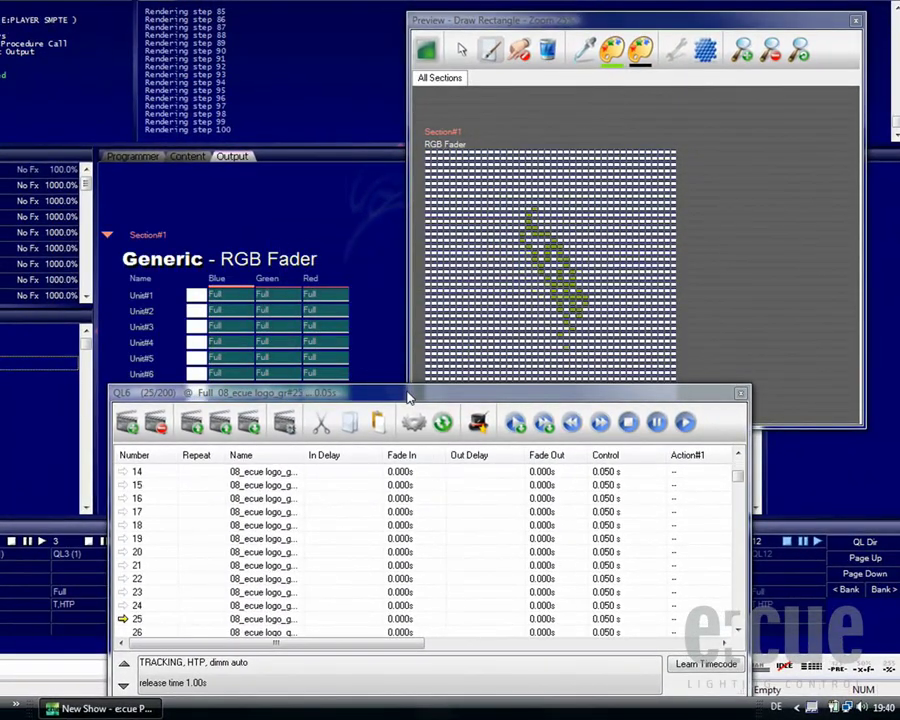